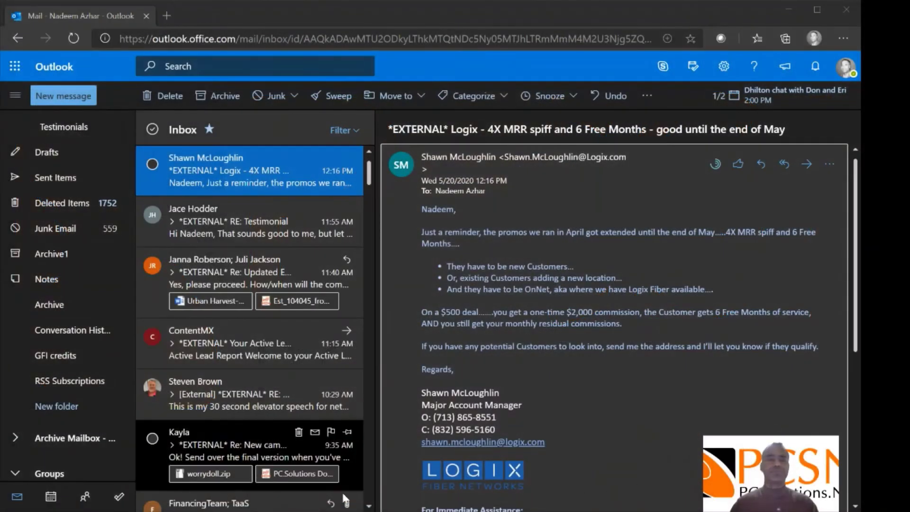
- Focus the Outlook window and scroll the folder pane down to the Archive Mailbox
left_click(102, 13)
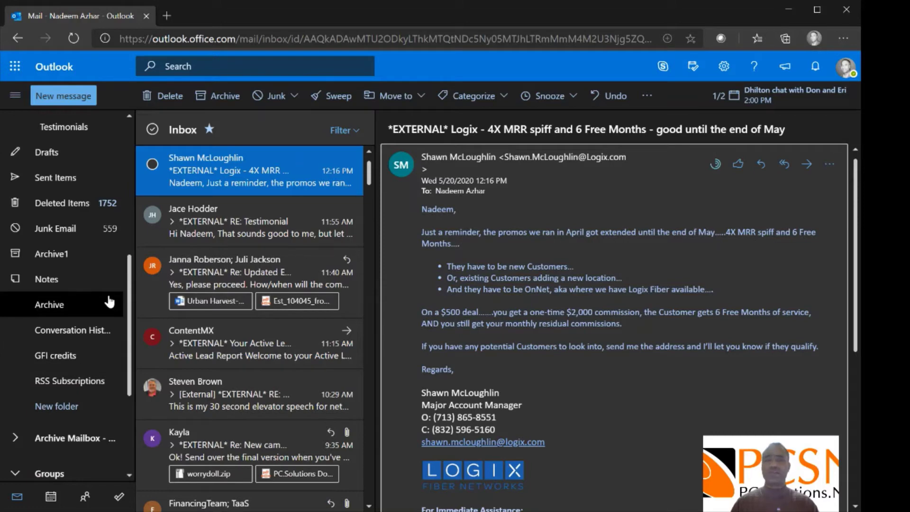
scroll(109, 302, "down", 1)
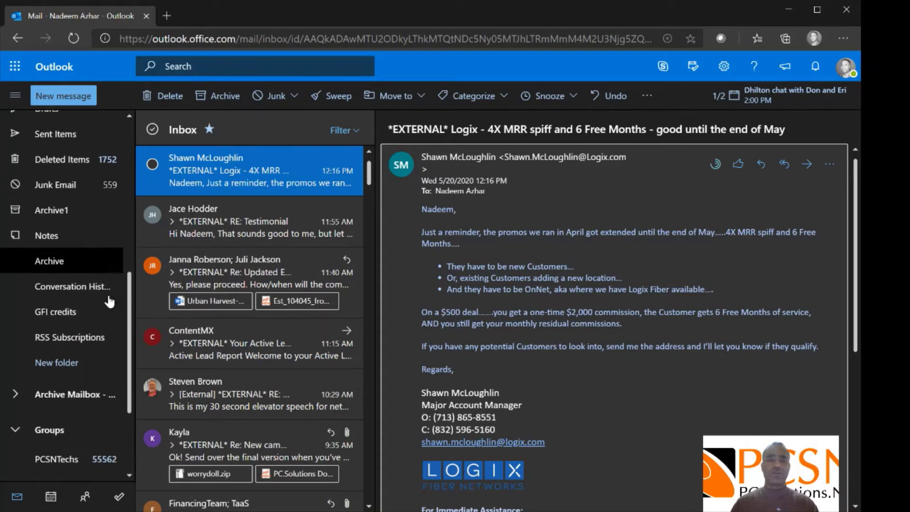
scroll(109, 301, "up", 8)
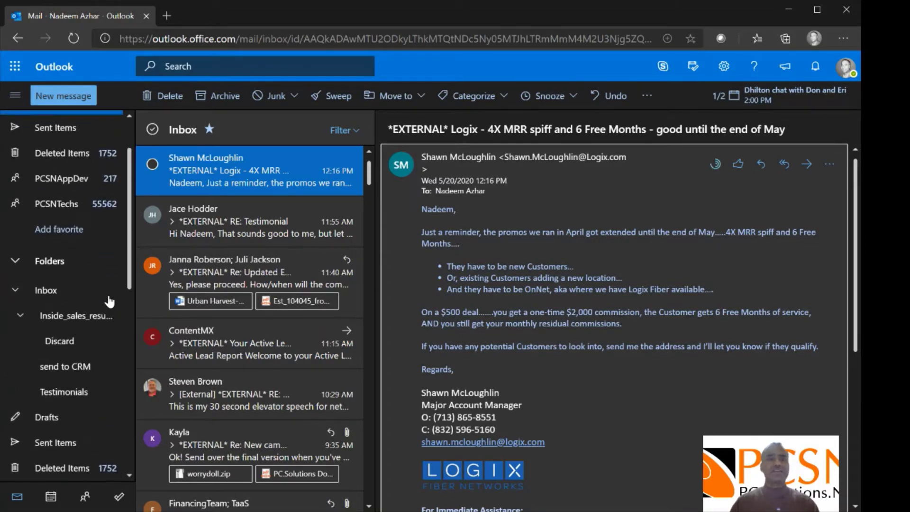
scroll(109, 258, "down", 8)
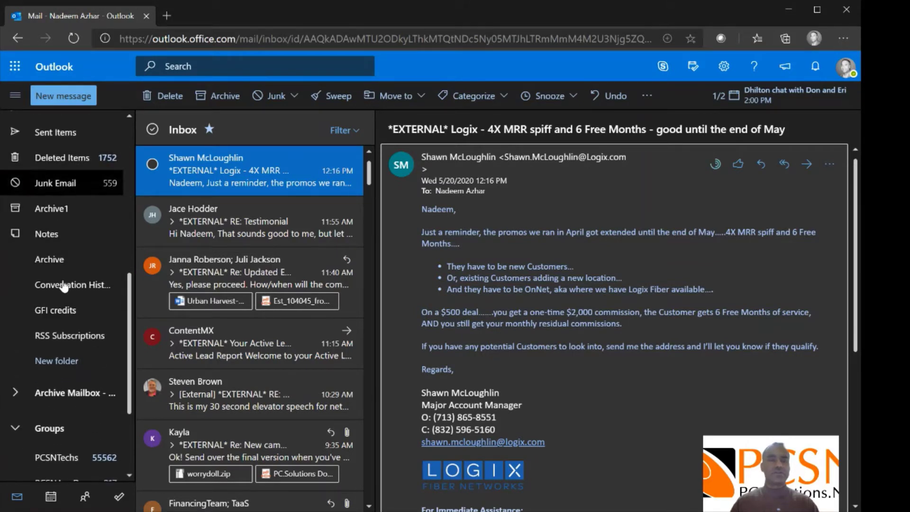
scroll(90, 371, "down", 1)
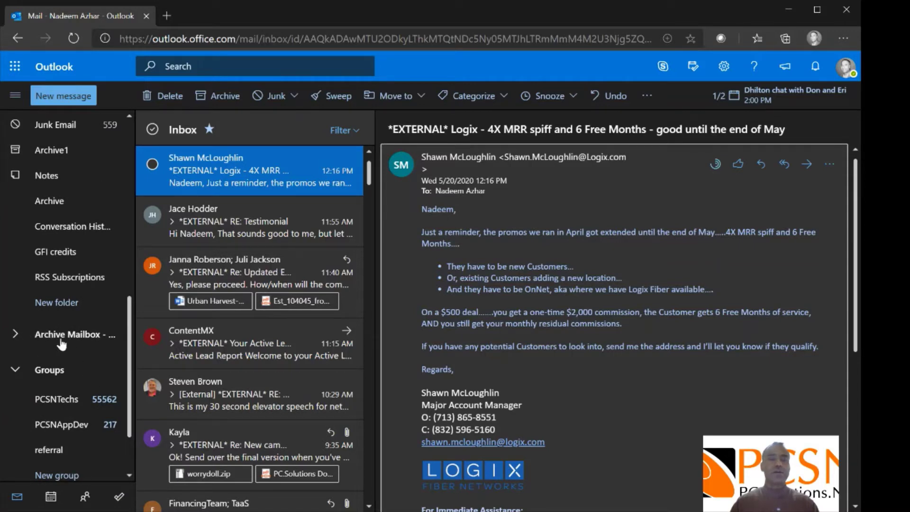
scroll(62, 344, "up", 5)
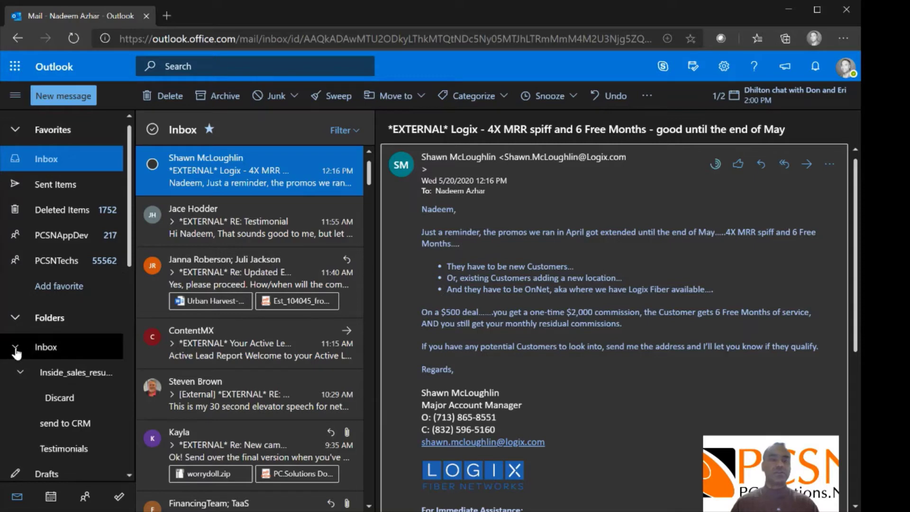
scroll(22, 350, "down", 3)
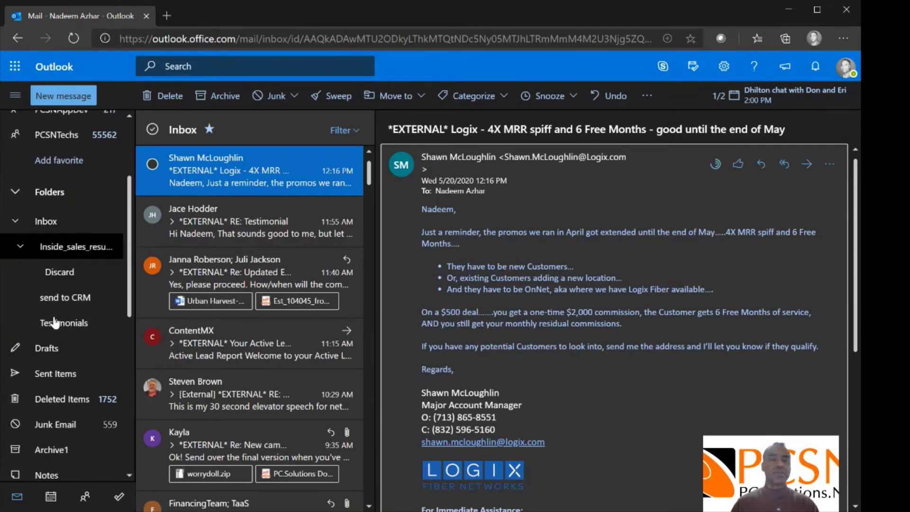
scroll(81, 327, "down", 5)
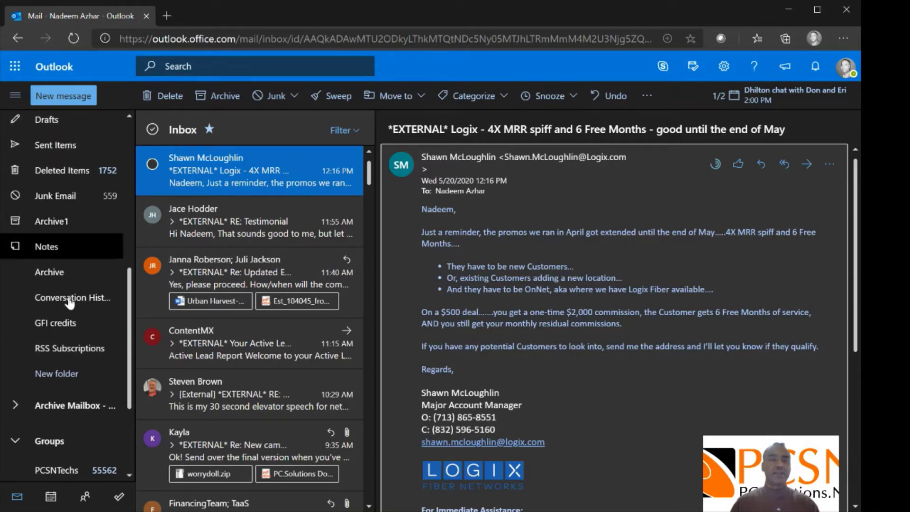
scroll(28, 346, "down", 2)
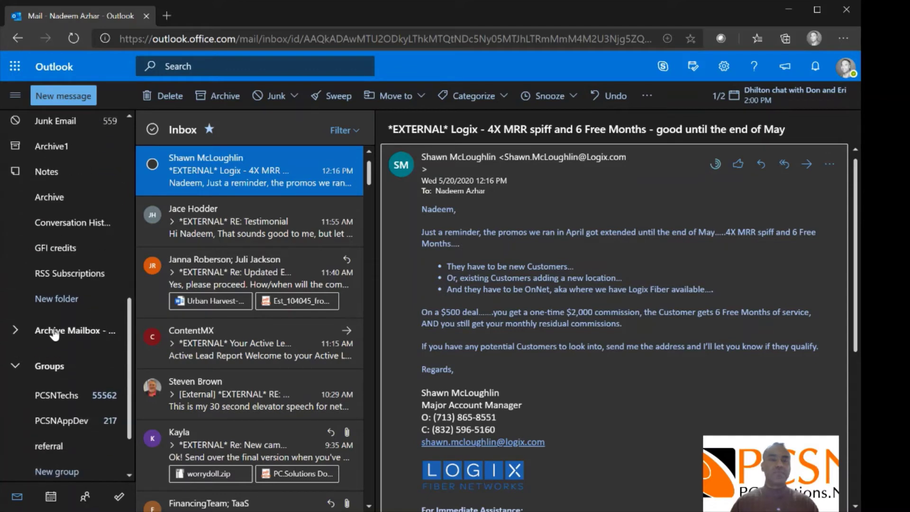
- Expand the Archive Mailbox to list Archive, Deleted Items, Inbox, Notes and Sent Items
left_click(16, 335)
scroll(71, 341, "down", 2)
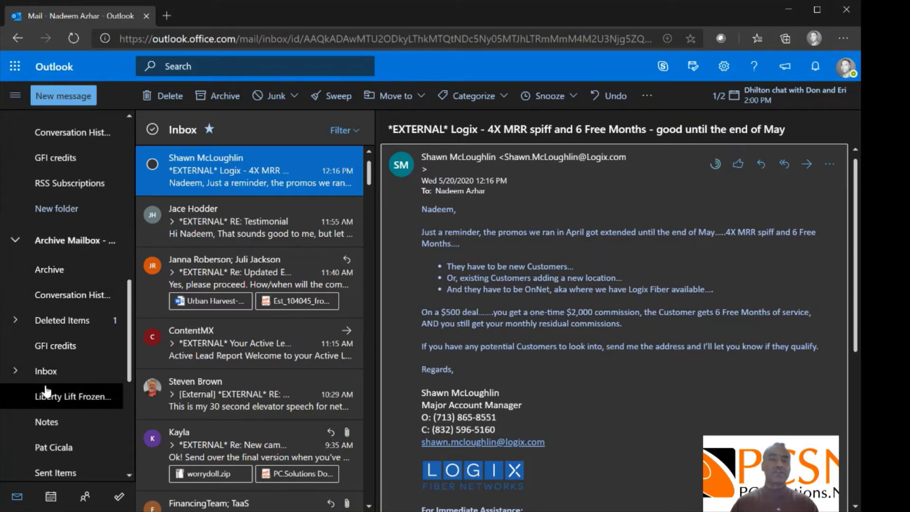
scroll(48, 313, "up", 3)
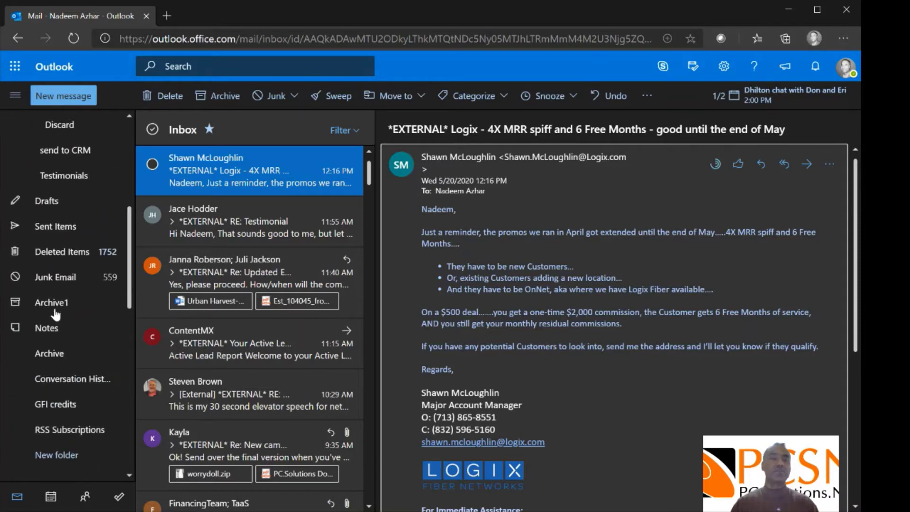
scroll(76, 237, "up", 4)
scroll(76, 237, "down", 8)
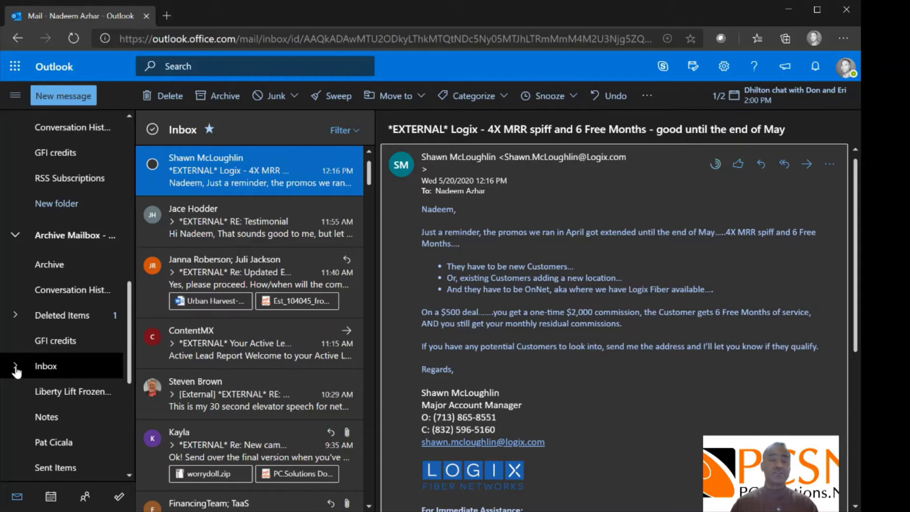
- Expand and open the archive Inbox, then open the archive's Conversation History folder of 5/24/2016 chats
left_click(17, 367)
left_click(44, 369)
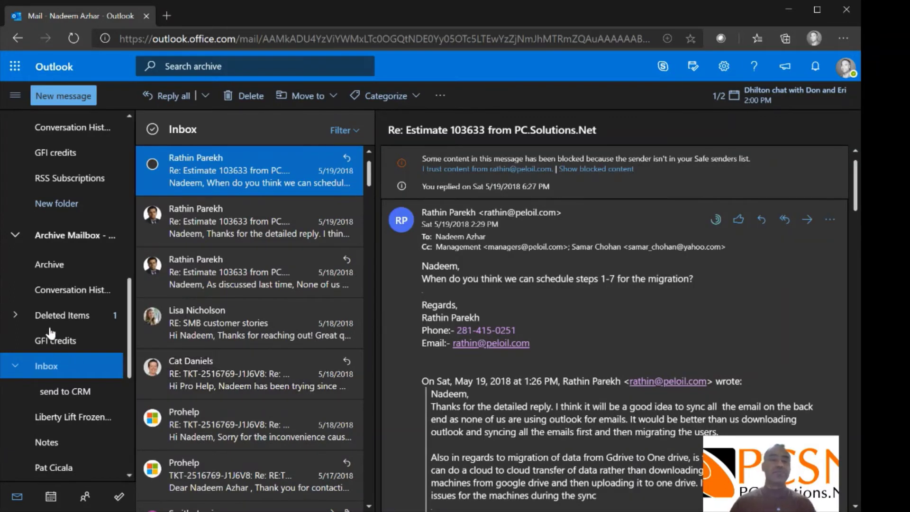
left_click(68, 296)
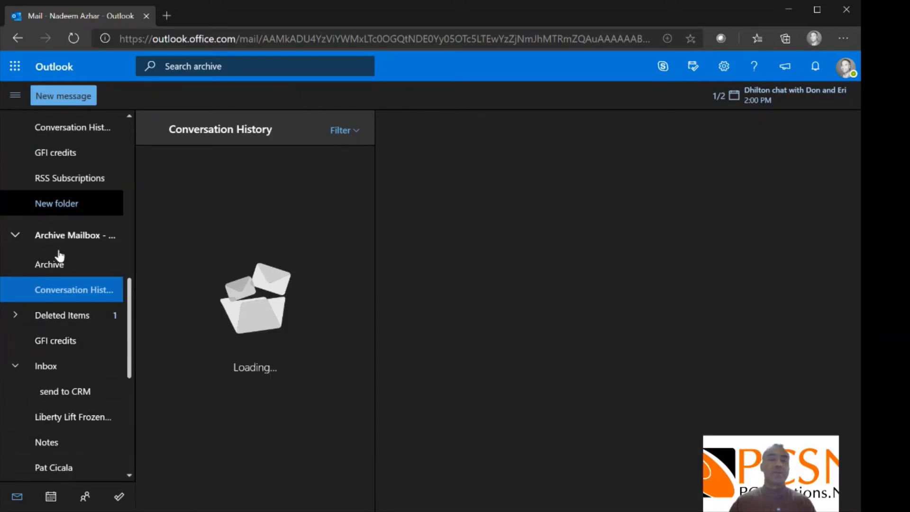
- Collapse the Archive Mailbox folder list, re-expanding it once before folding it away again
left_click(16, 239)
left_click(71, 268)
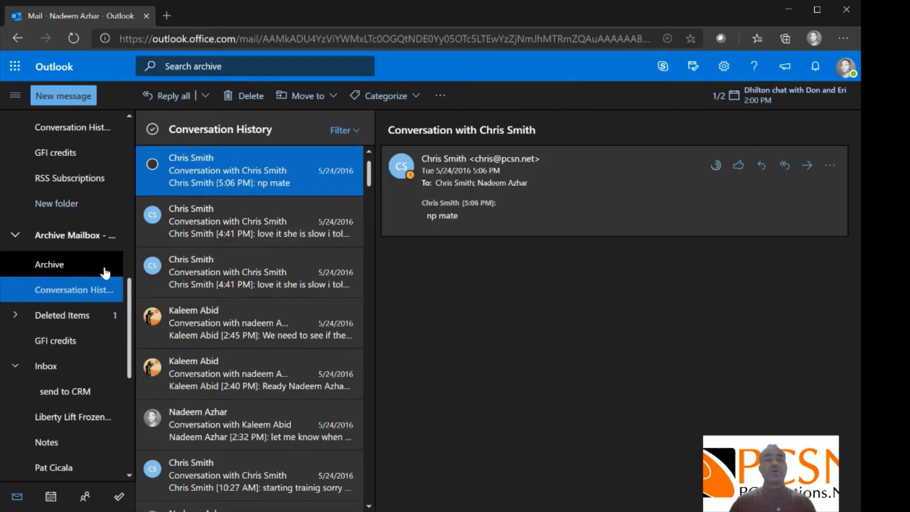
left_click(15, 235)
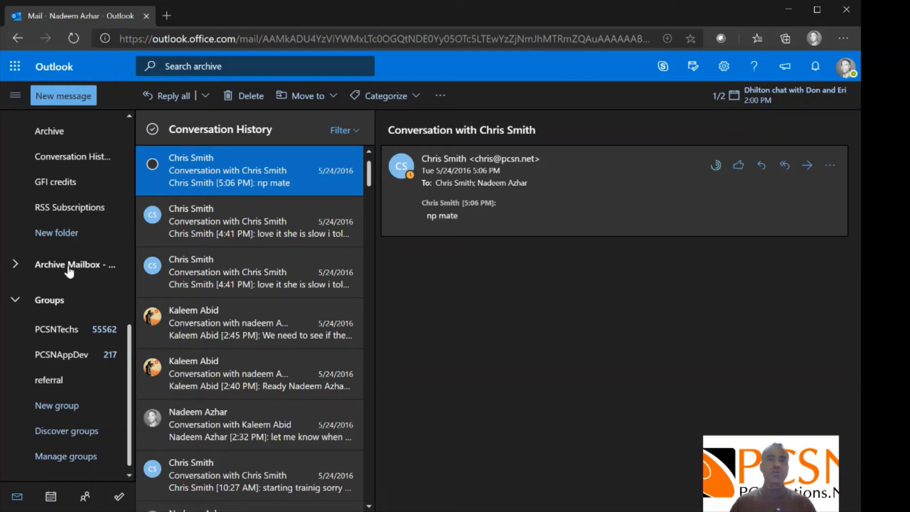
scroll(69, 271, "up", 3)
scroll(84, 379, "down", 2)
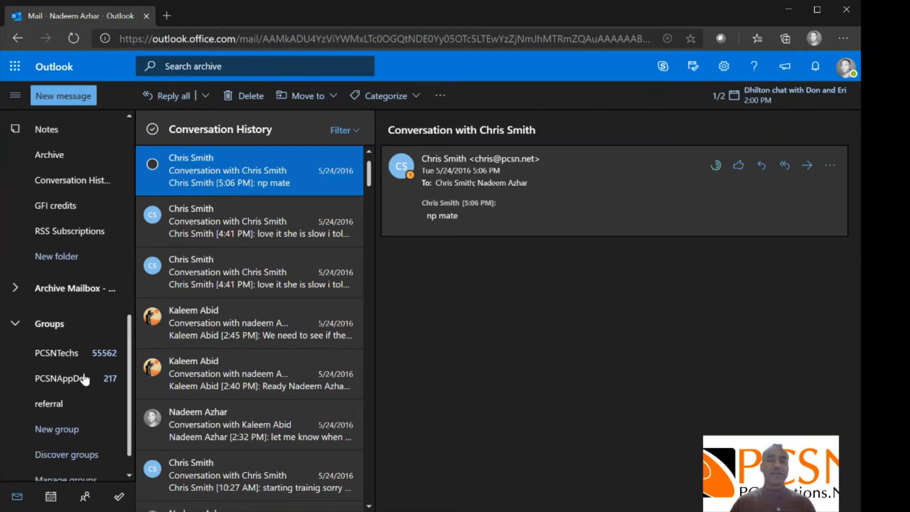
scroll(84, 379, "down", 1)
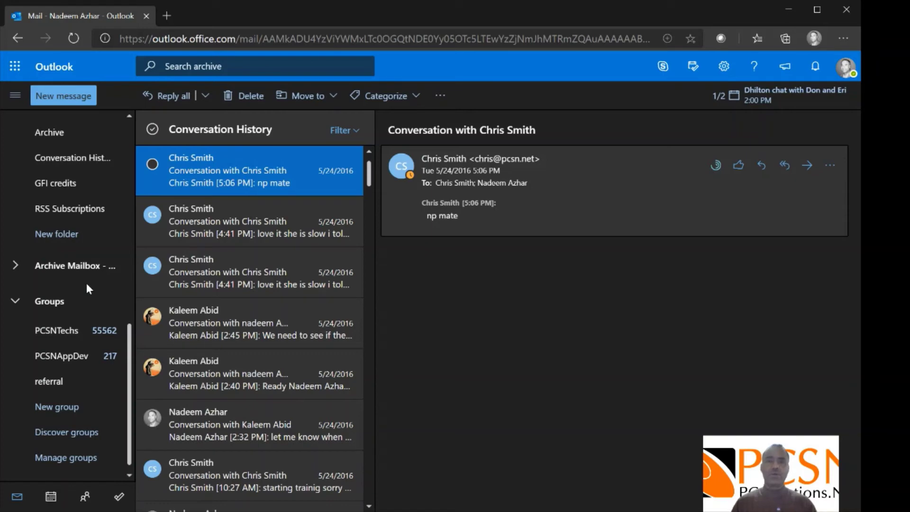
- Reopen the Archive Mailbox with test1 under Deleted Items and send to CRM under Inbox, then scroll up to the primary folders
left_click(16, 267)
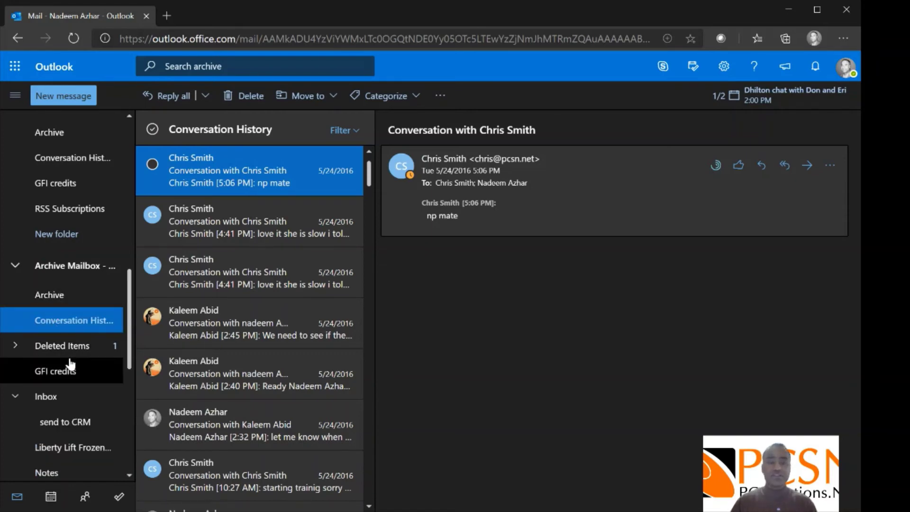
left_click(16, 344)
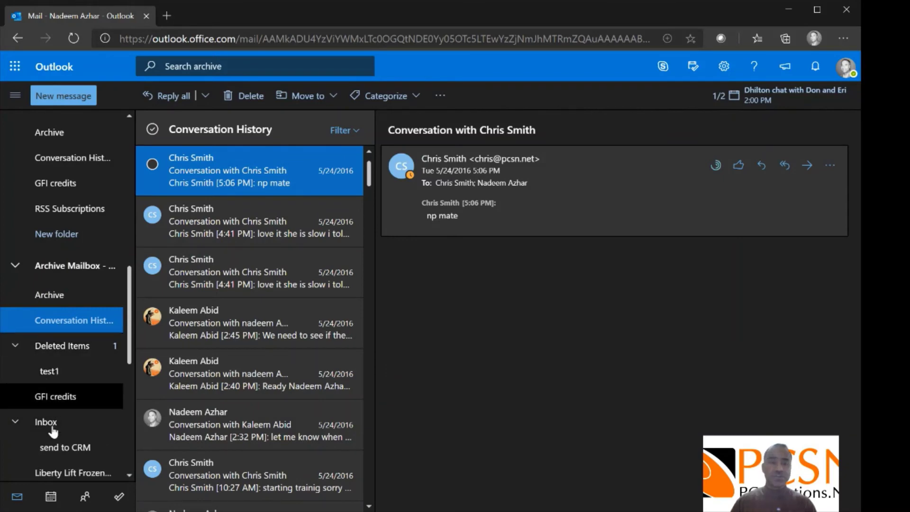
left_click(16, 422)
scroll(63, 426, "down", 3)
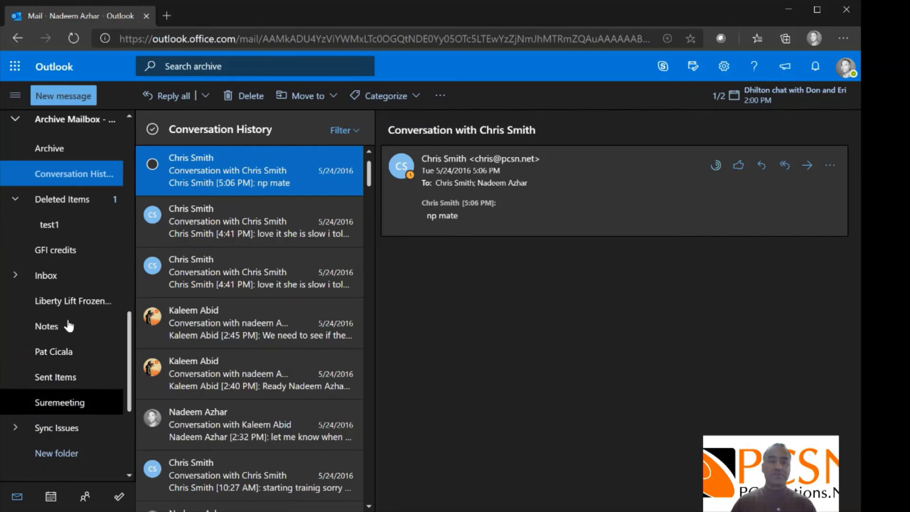
left_click(17, 278)
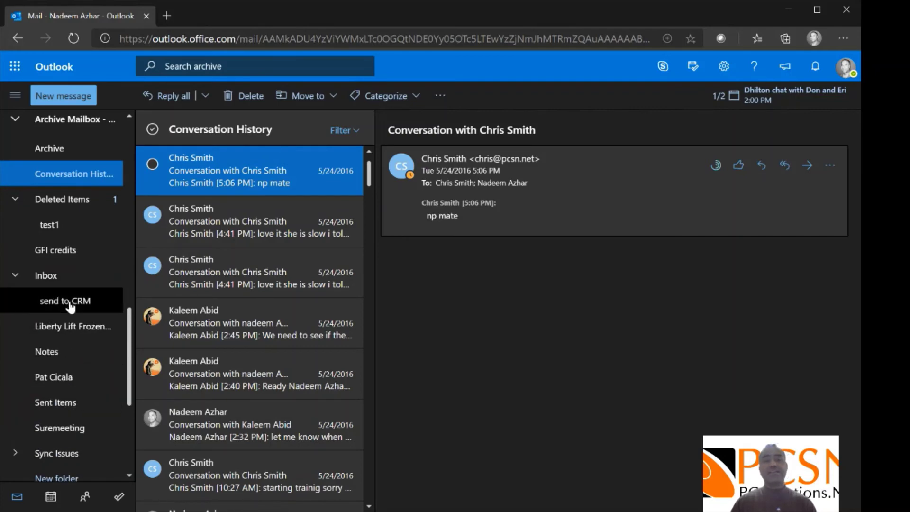
scroll(71, 306, "up", 3)
scroll(70, 307, "up", 5)
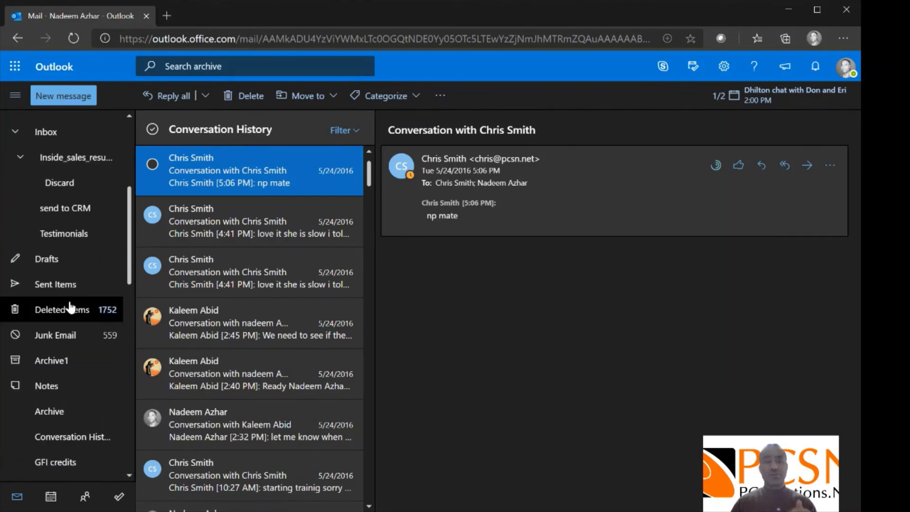
scroll(70, 308, "up", 5)
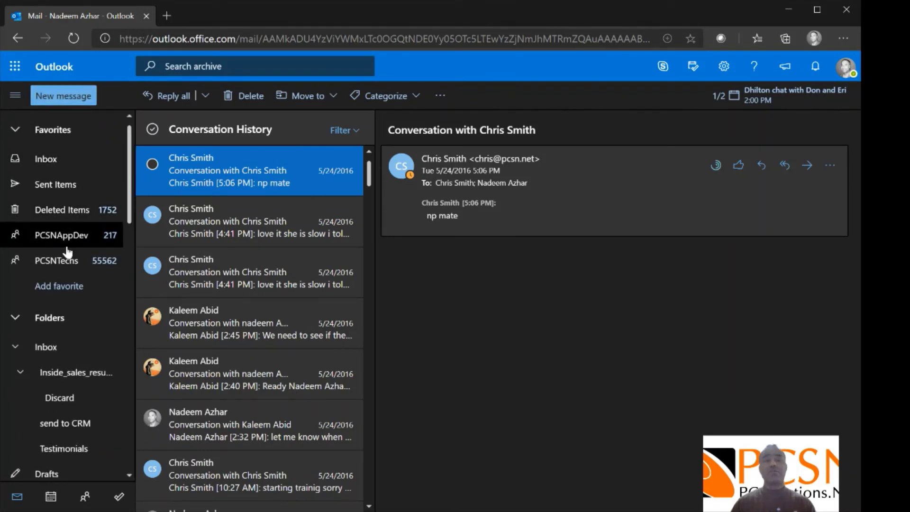
scroll(92, 370, "down", 5)
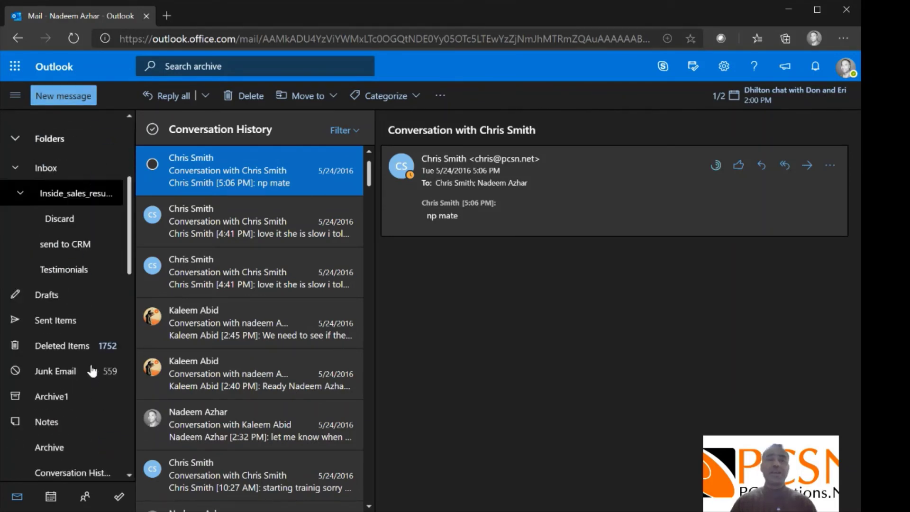